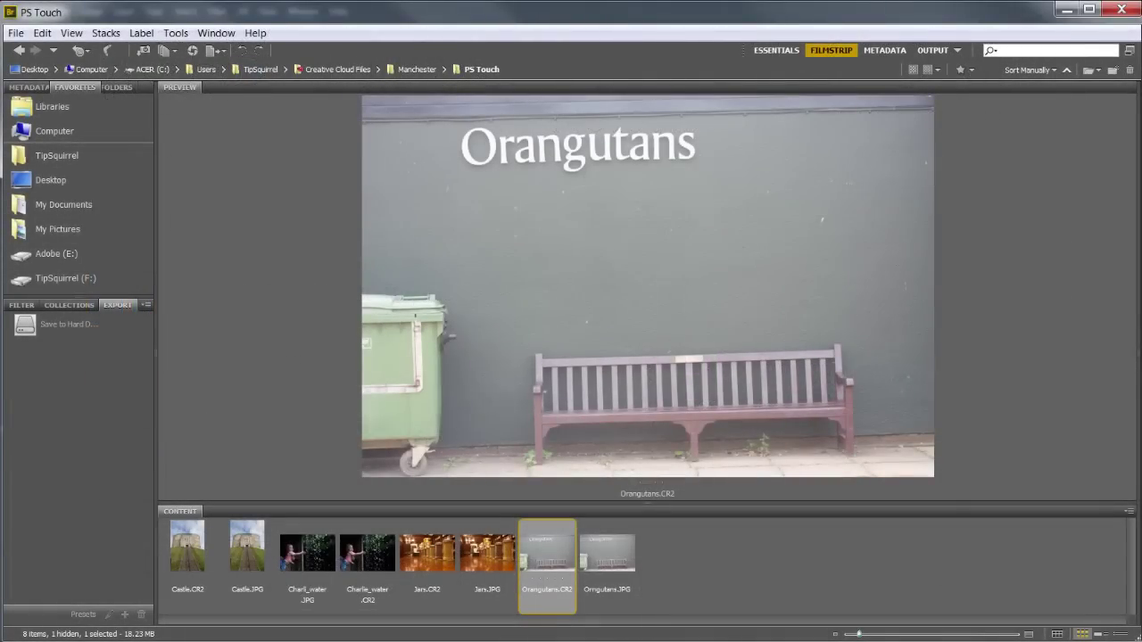
- Auto-tone the photo in Camera Raw (Exposure -1.20, Contrast +14, Whites +28, Blacks -43) and straighten it along the wall's top edge
left_click(193, 54)
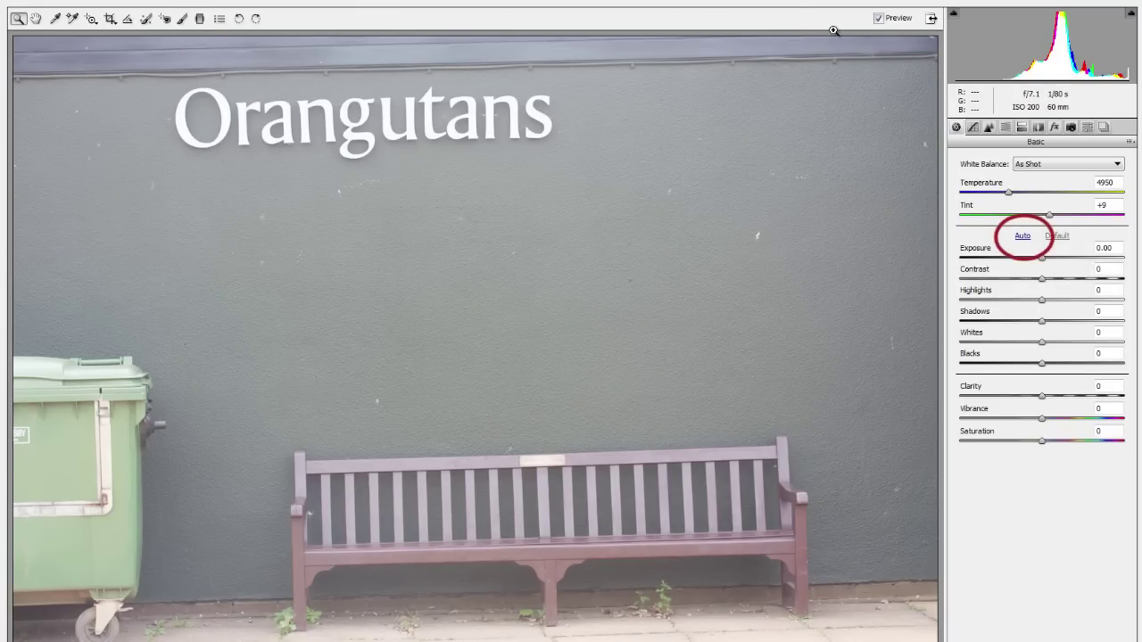
left_click(1023, 241)
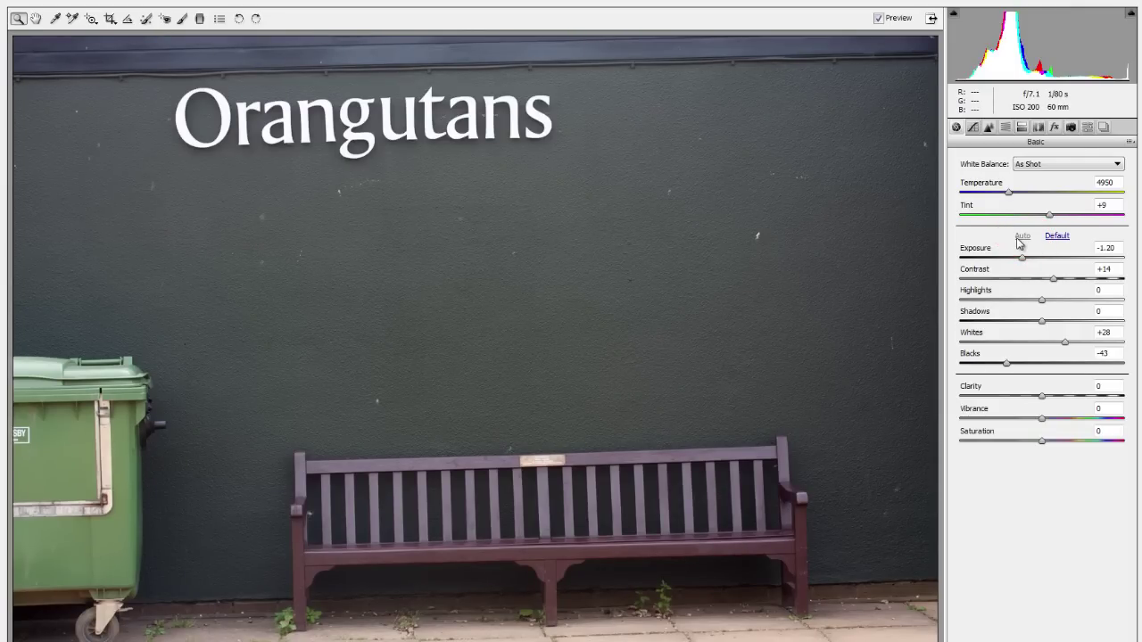
left_click(128, 18)
mouse_move(37, 73)
left_mouse_down()
mouse_move(910, 43)
mouse_move(928, 54)
left_mouse_up()
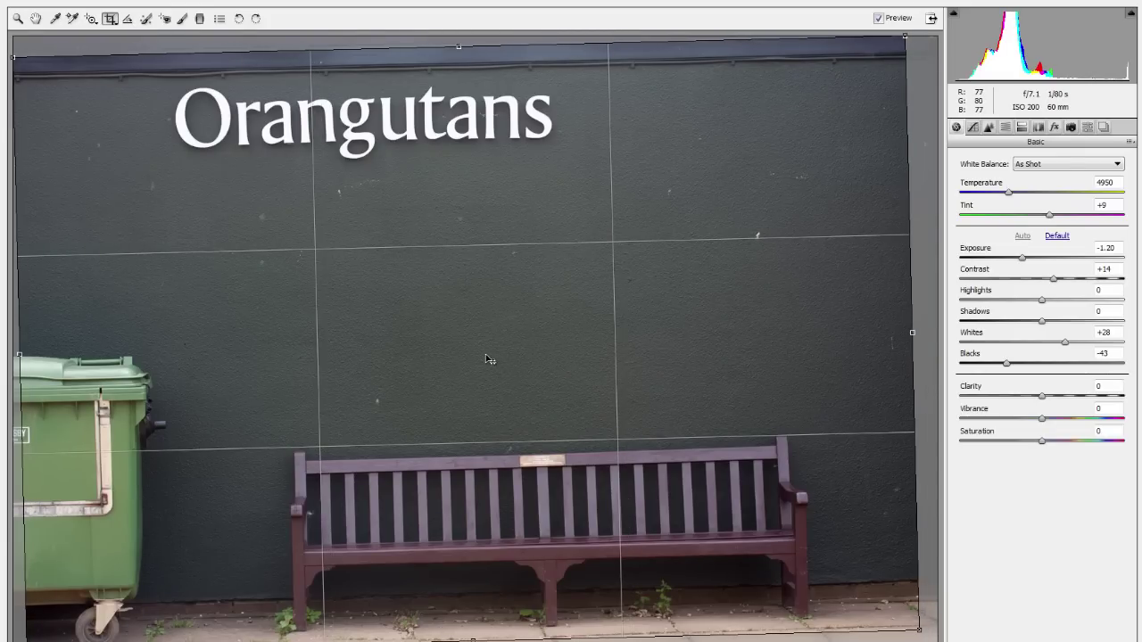
key("z")
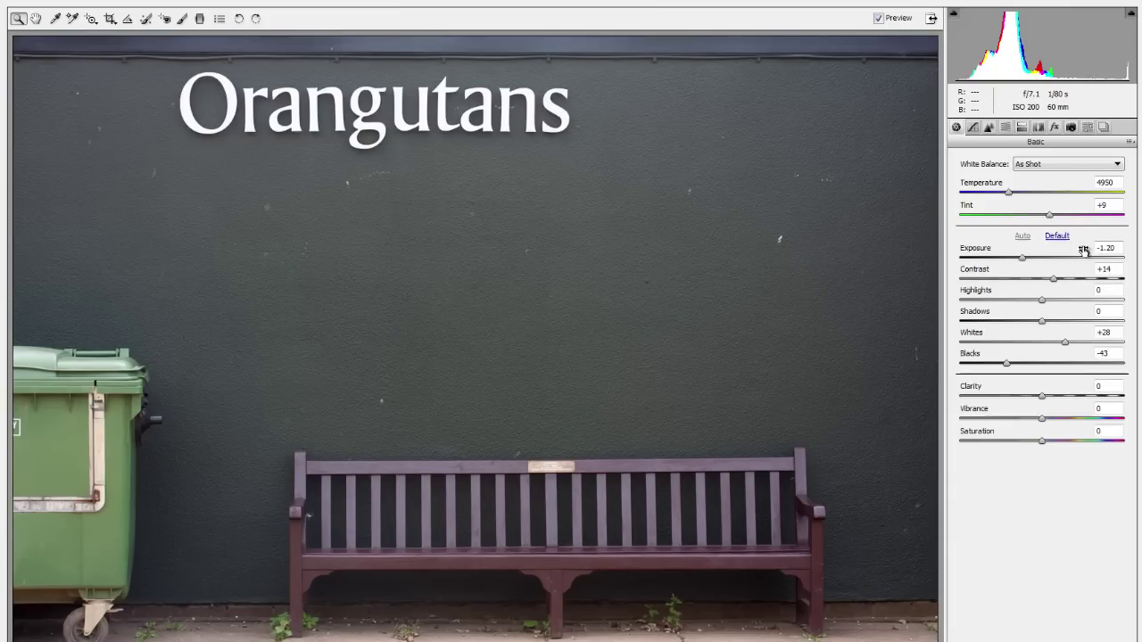
- Reset the tone settings, duplicate the Background layer, apply Auto Tone to the copy, and name it 'Auto Tone'
left_click(1057, 237)
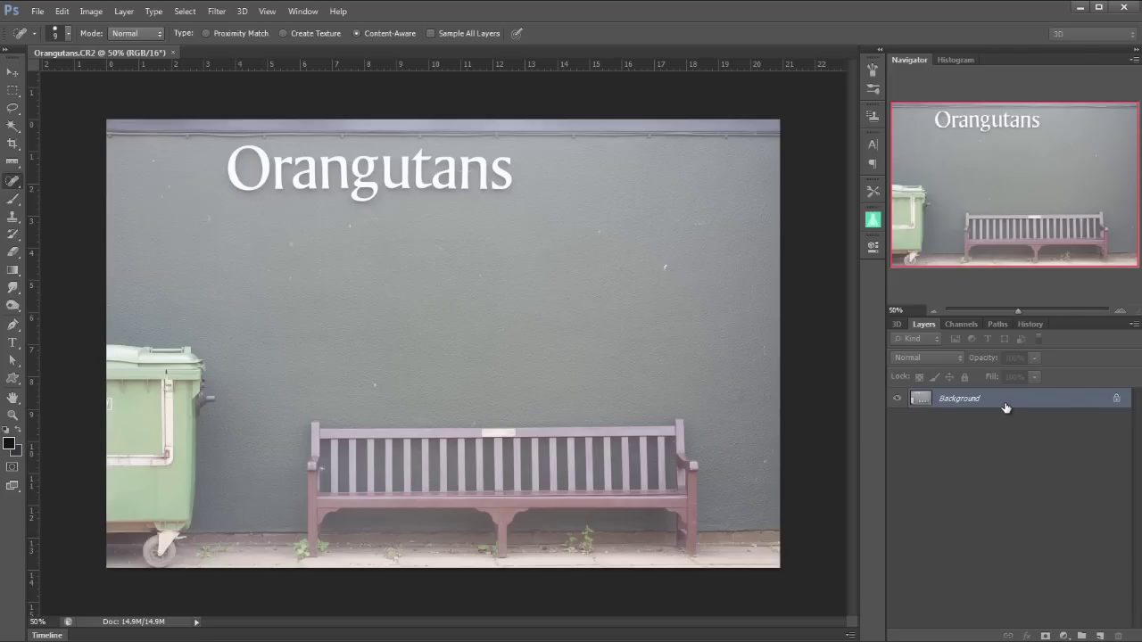
key("ctrl+j")
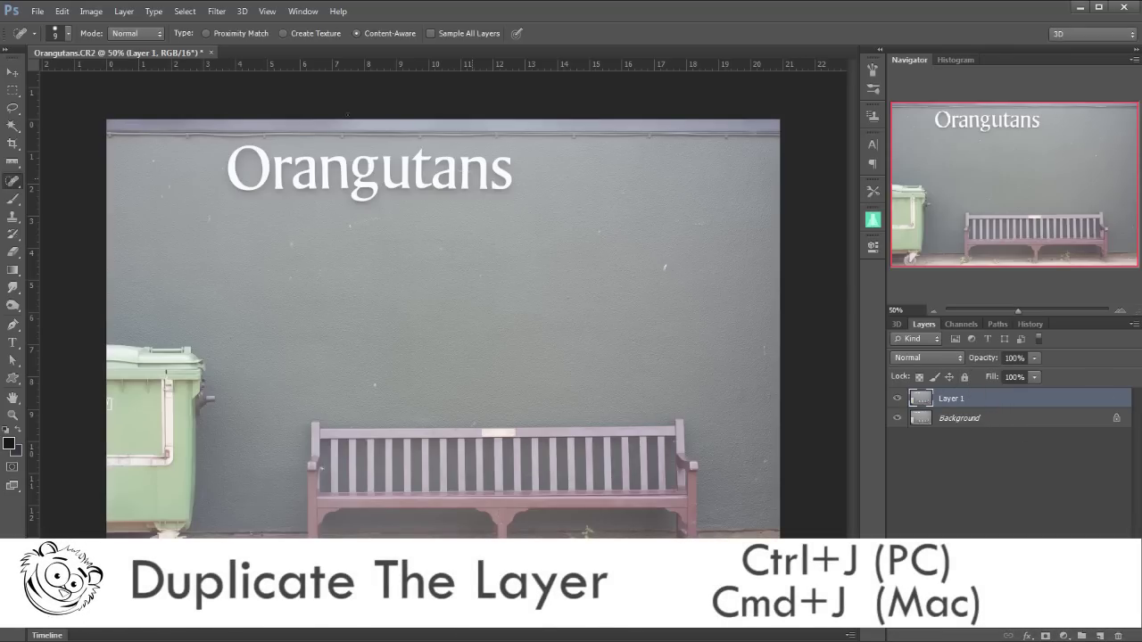
left_click(91, 11)
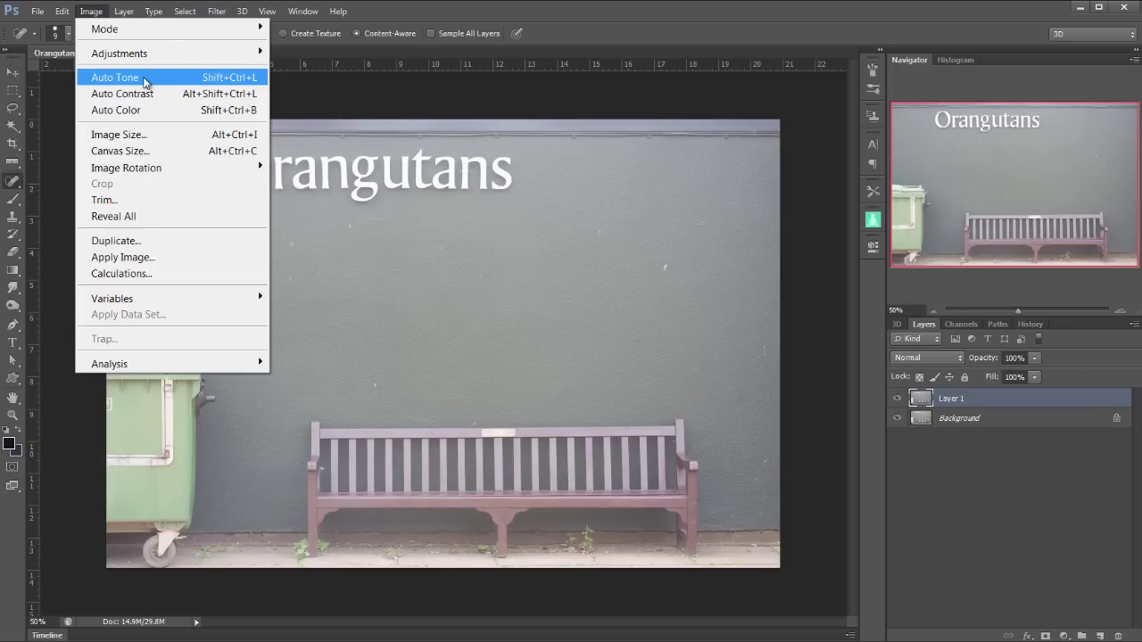
left_click(144, 81)
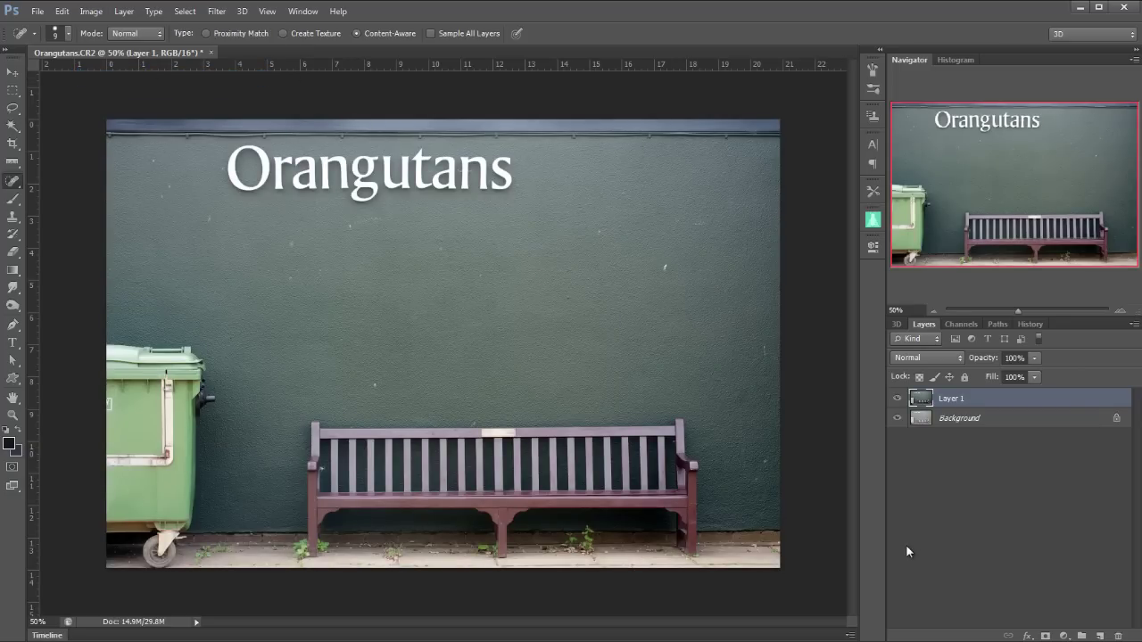
double_click(962, 399)
type("Auto T")
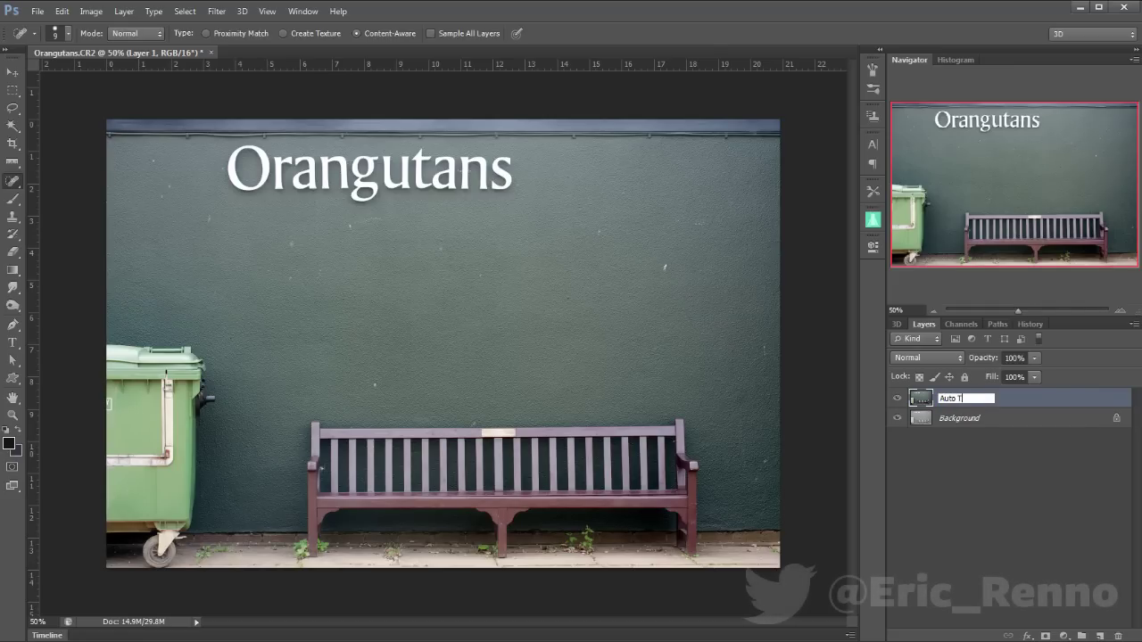
type("one")
key("Return")
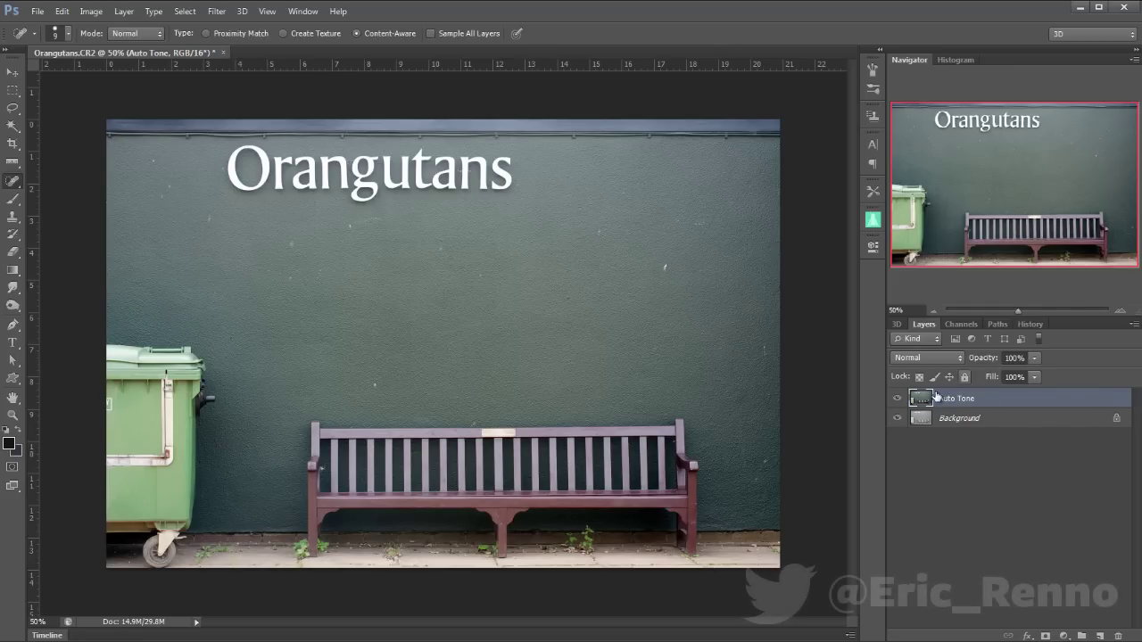
- Hide Auto Tone, duplicate Background, apply Auto Contrast to the copy, and name it 'Auto Contrast'
left_click(897, 398)
left_click(993, 422)
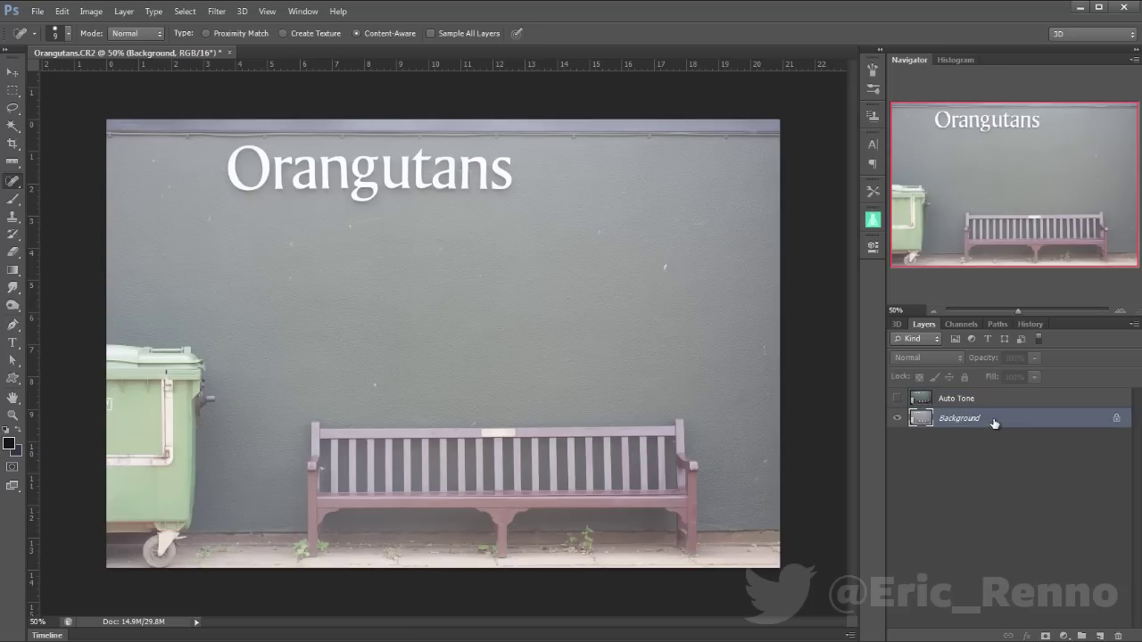
key("ctrl+j")
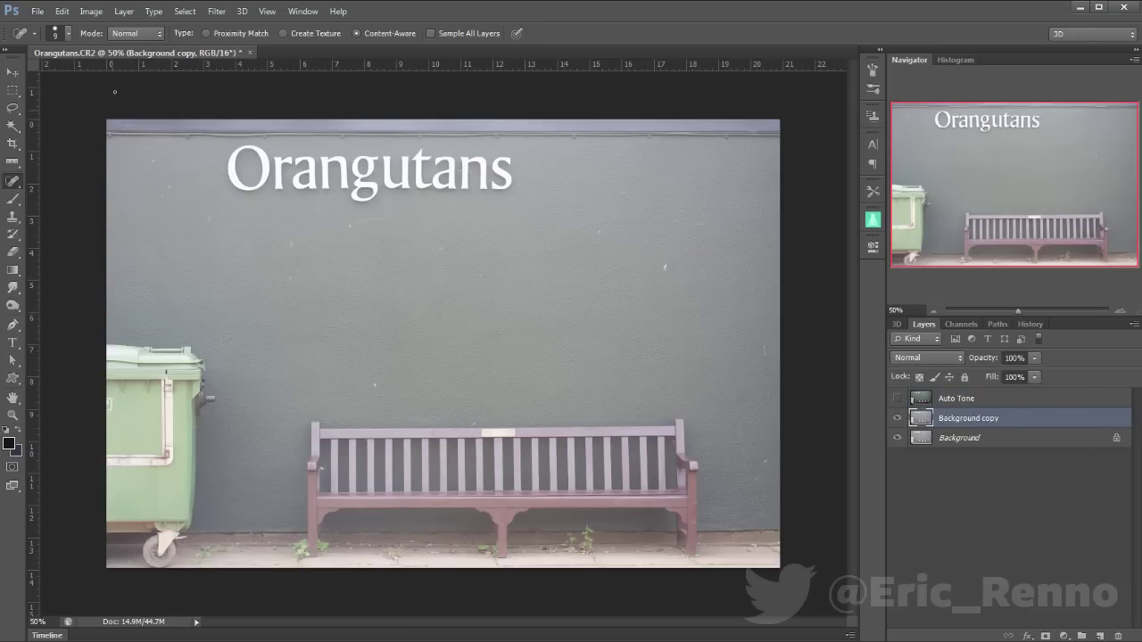
left_click(90, 11)
left_click(147, 91)
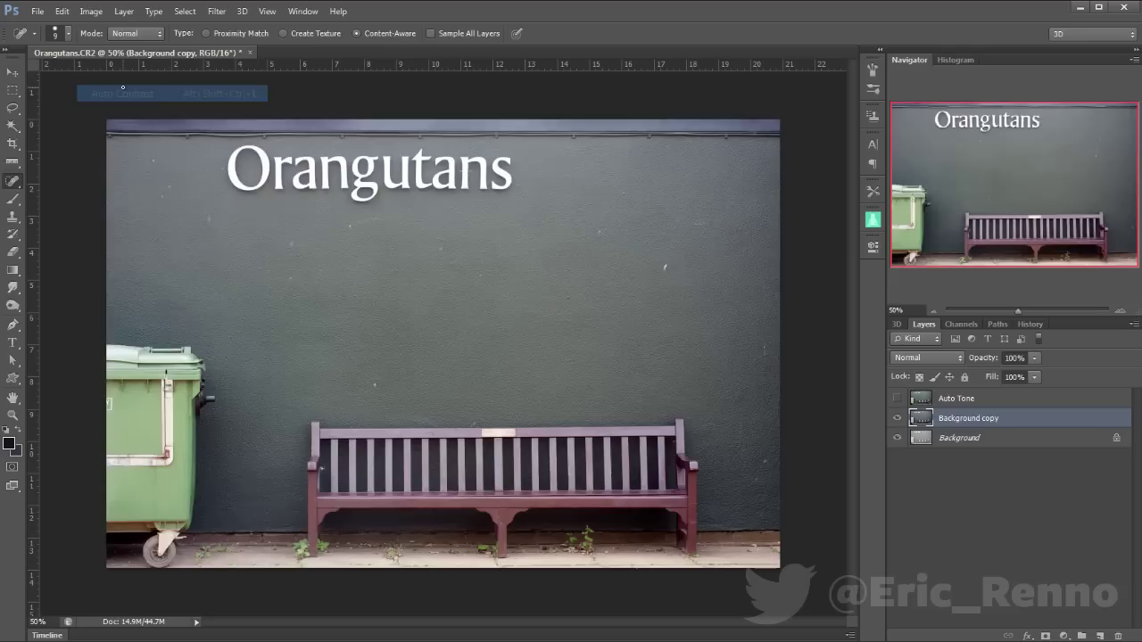
double_click(960, 418)
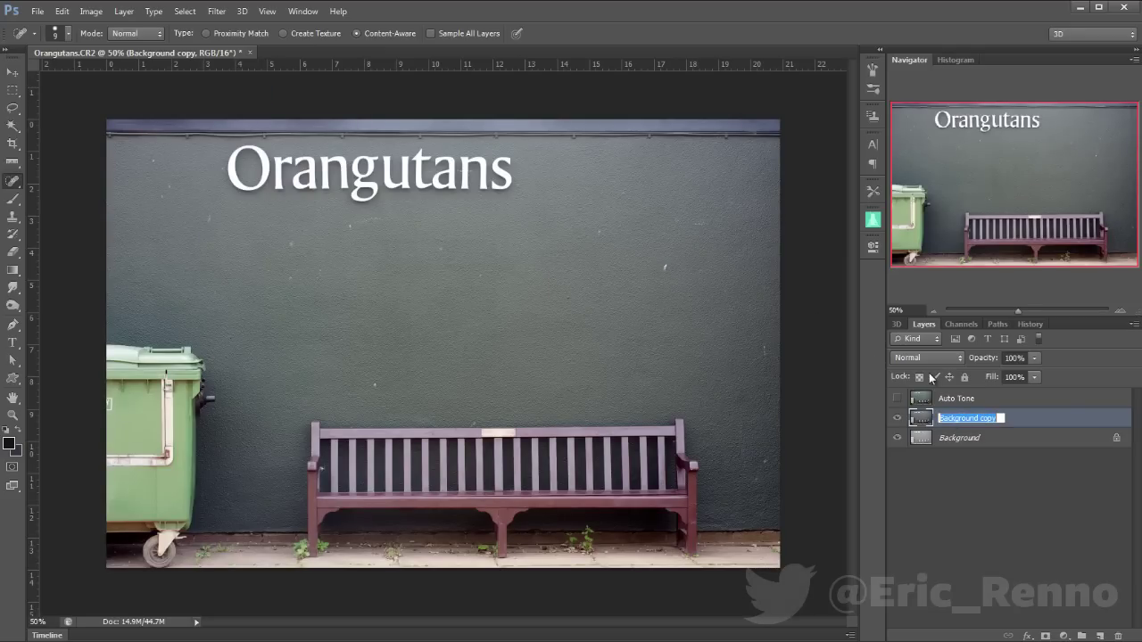
type("Auto")
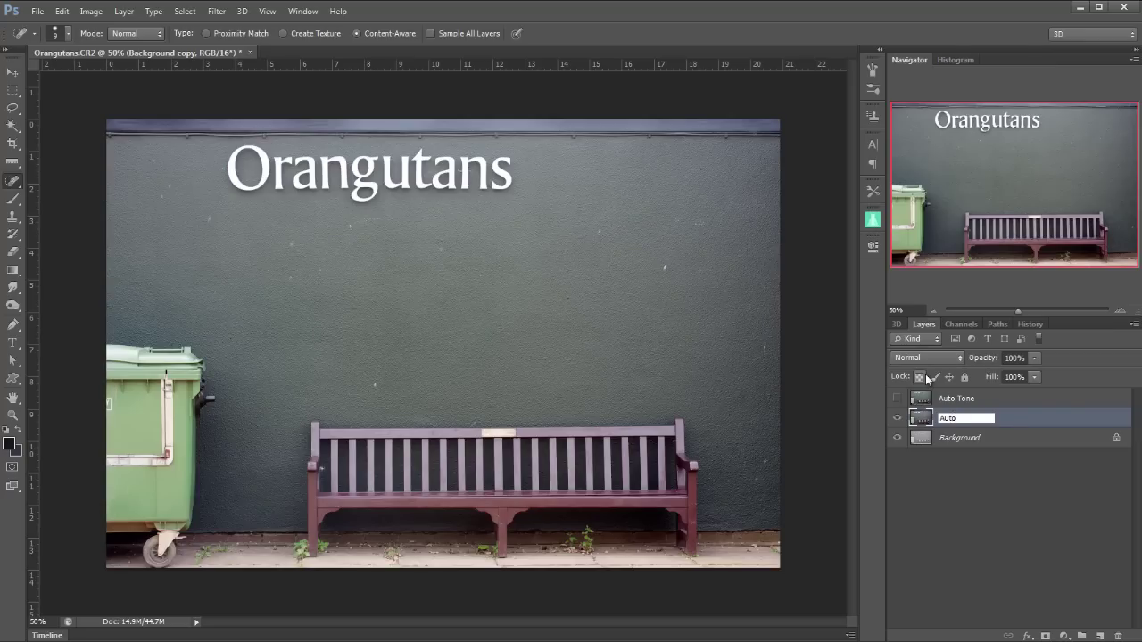
type(" Contrast")
key("Return")
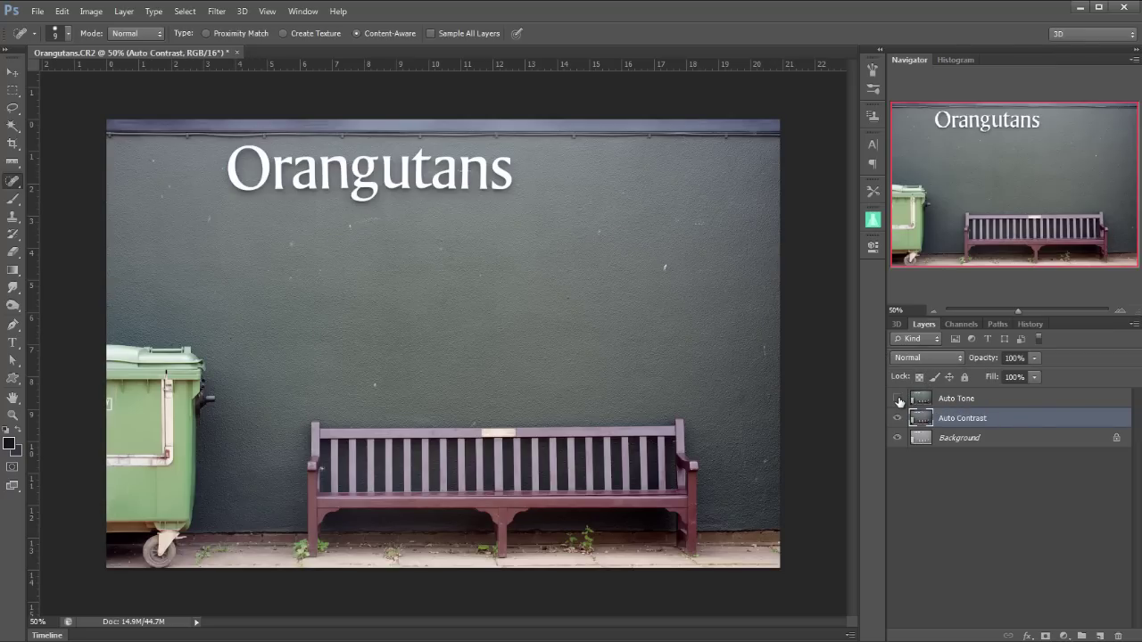
- Toggle Auto Tone on and off to compare, then hide both corrected layers and select Background
left_click(898, 399)
left_click(898, 400)
left_click(900, 400)
left_click(899, 398)
left_click(899, 399)
left_click(897, 418)
left_click(996, 435)
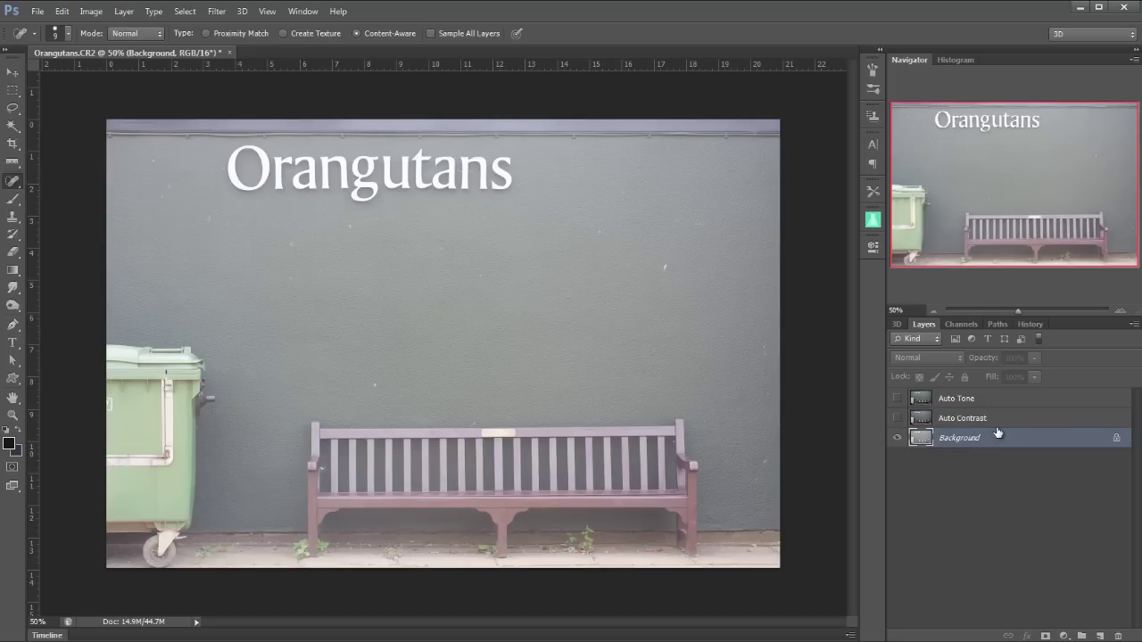
- Duplicate Background, apply Auto Color to the copy, name it 'Auto Color', then hide it and reselect Background
key("ctrl+j")
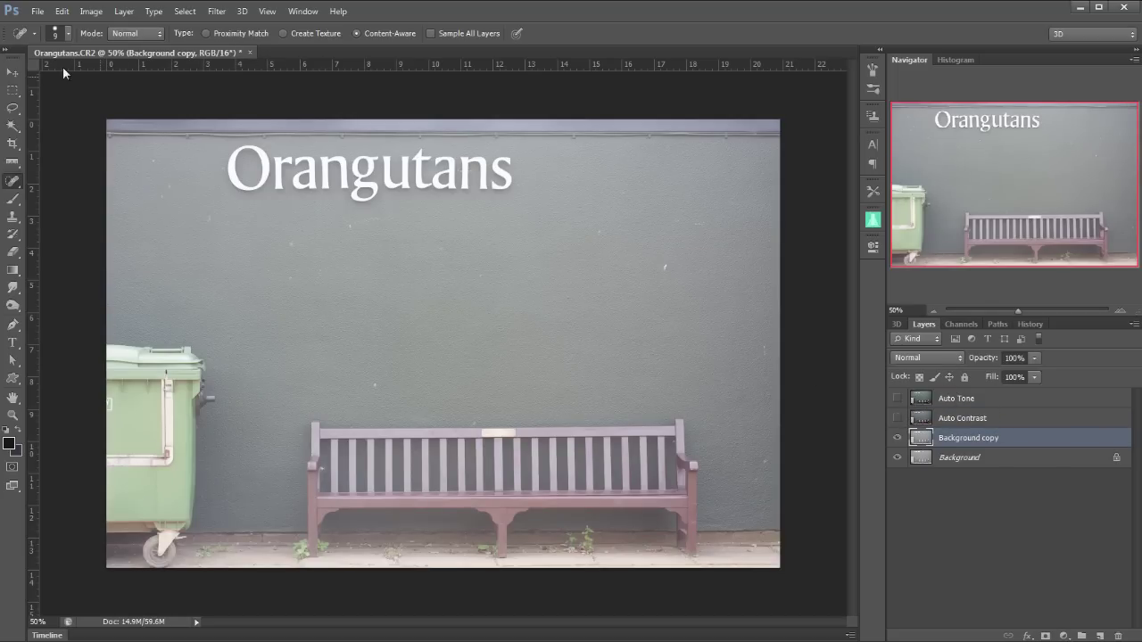
left_click(91, 11)
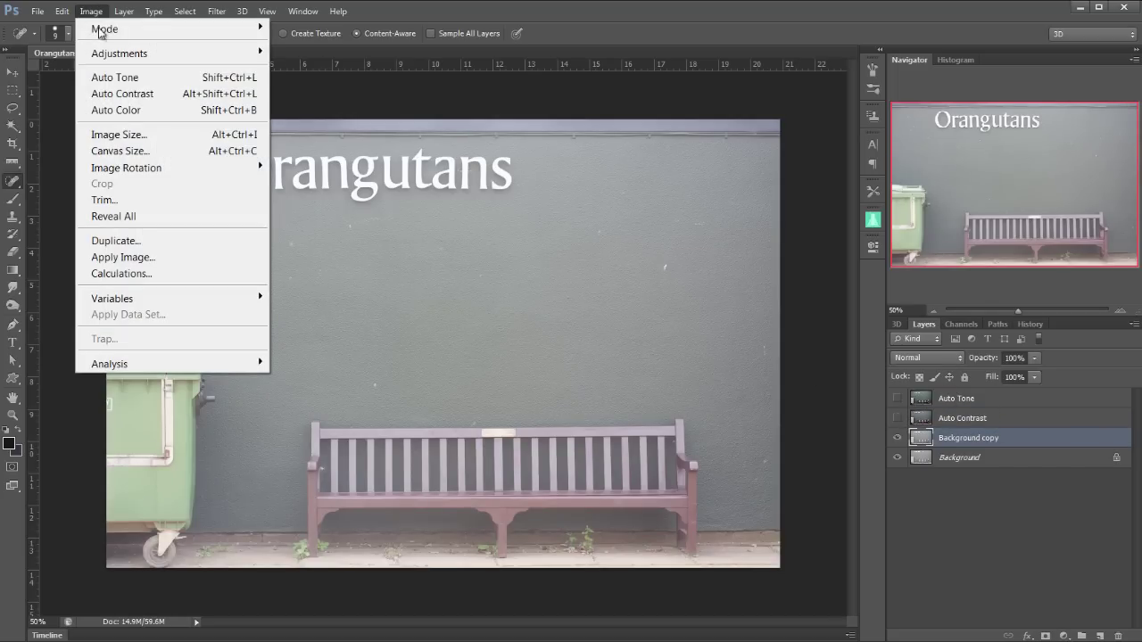
left_click(158, 111)
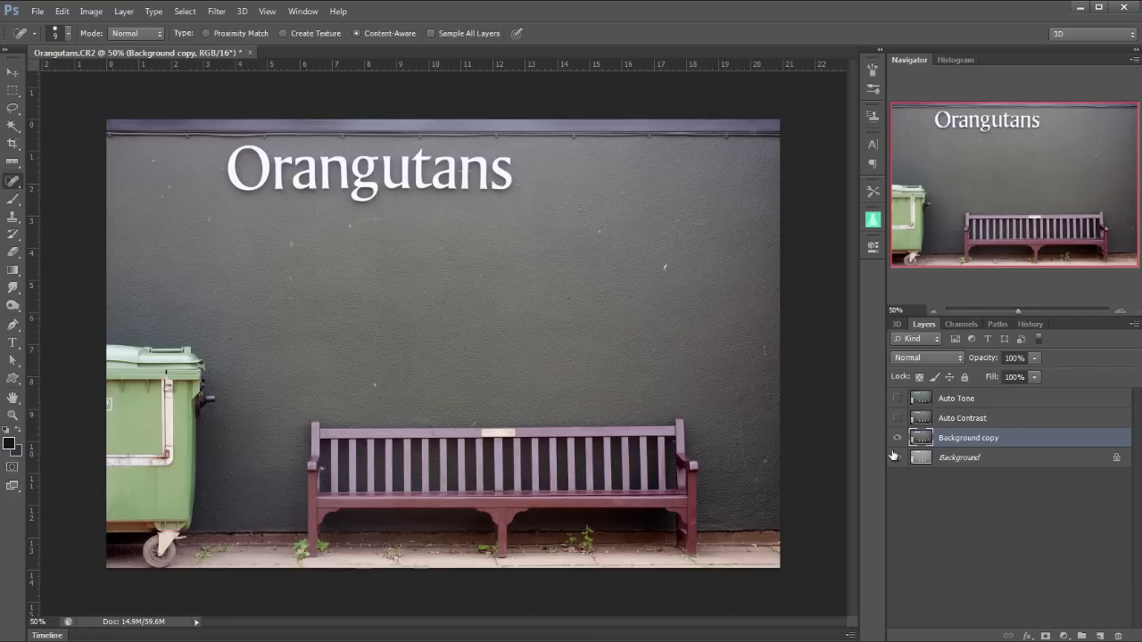
double_click(979, 441)
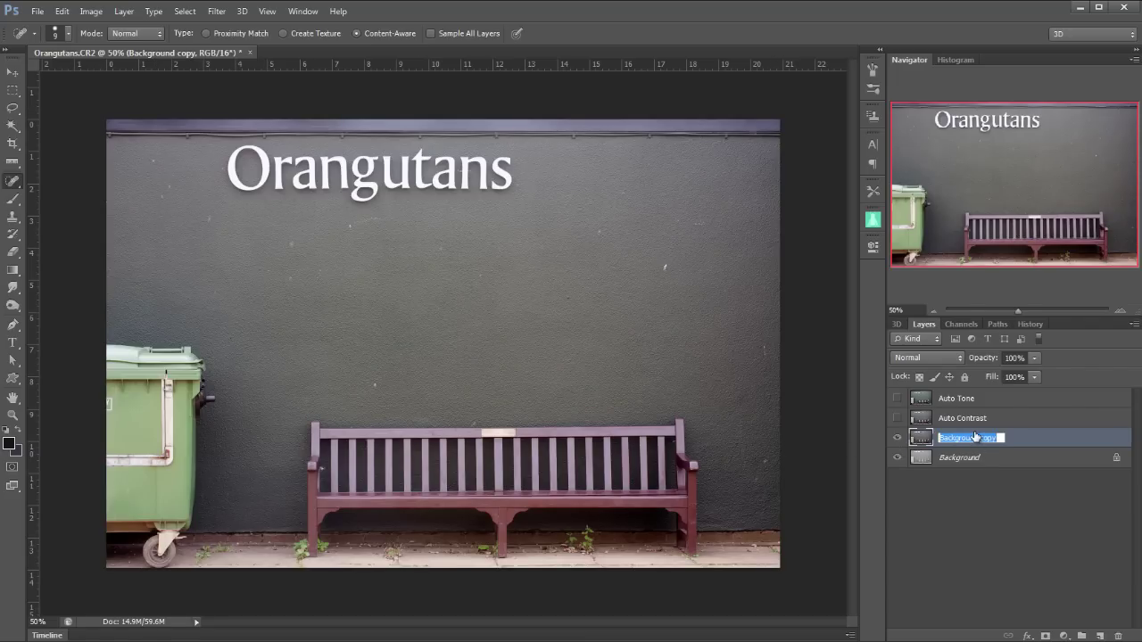
type("Auto Color")
key("Return")
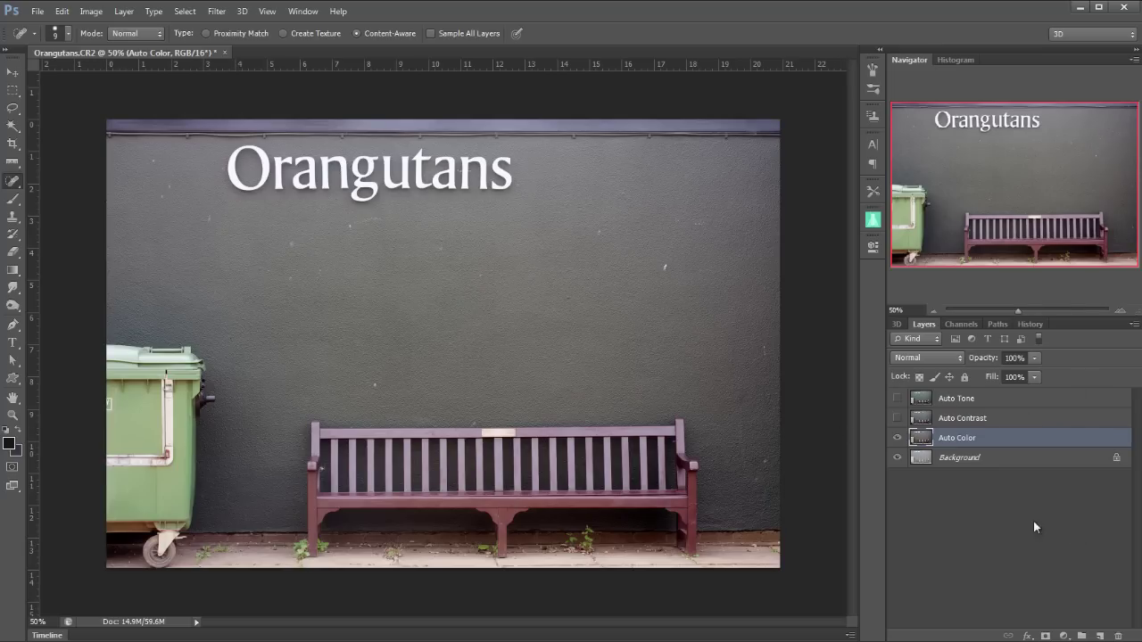
left_click(897, 438)
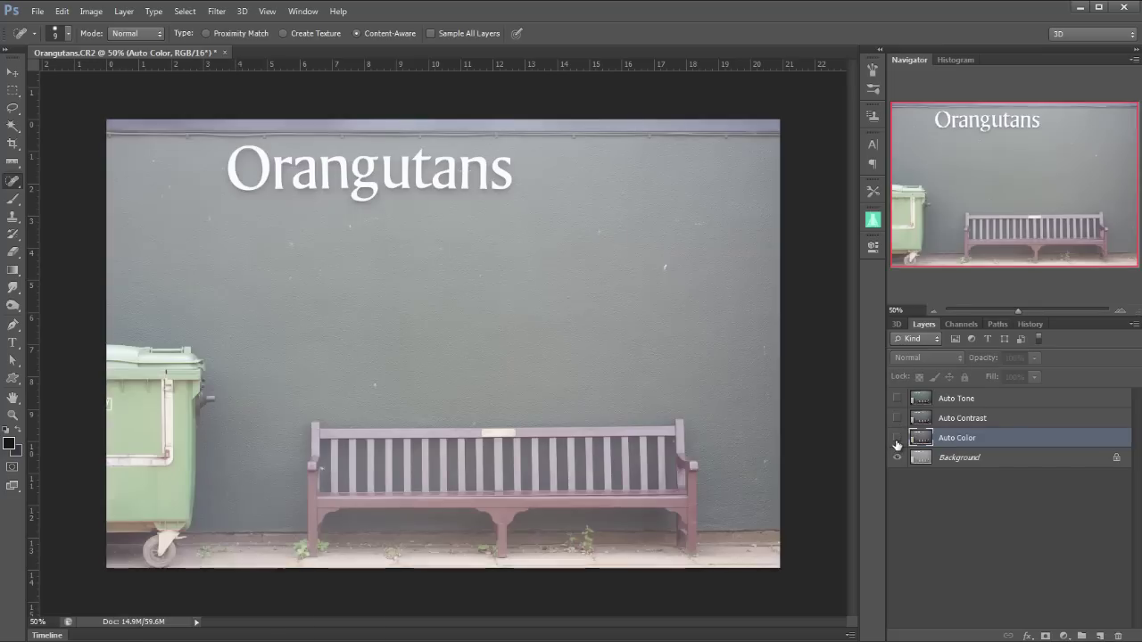
left_click(1014, 459)
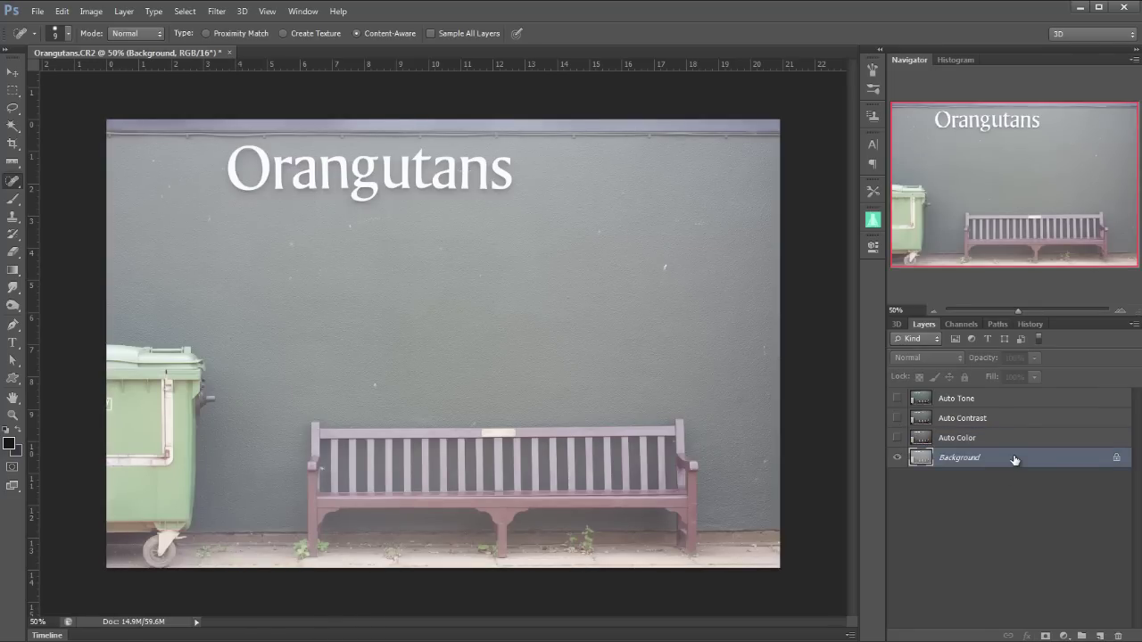
- Duplicate Background and add a Levels adjustment layer, trying Auto then resetting it to 0, 1.00, 255
key("ctrl+j")
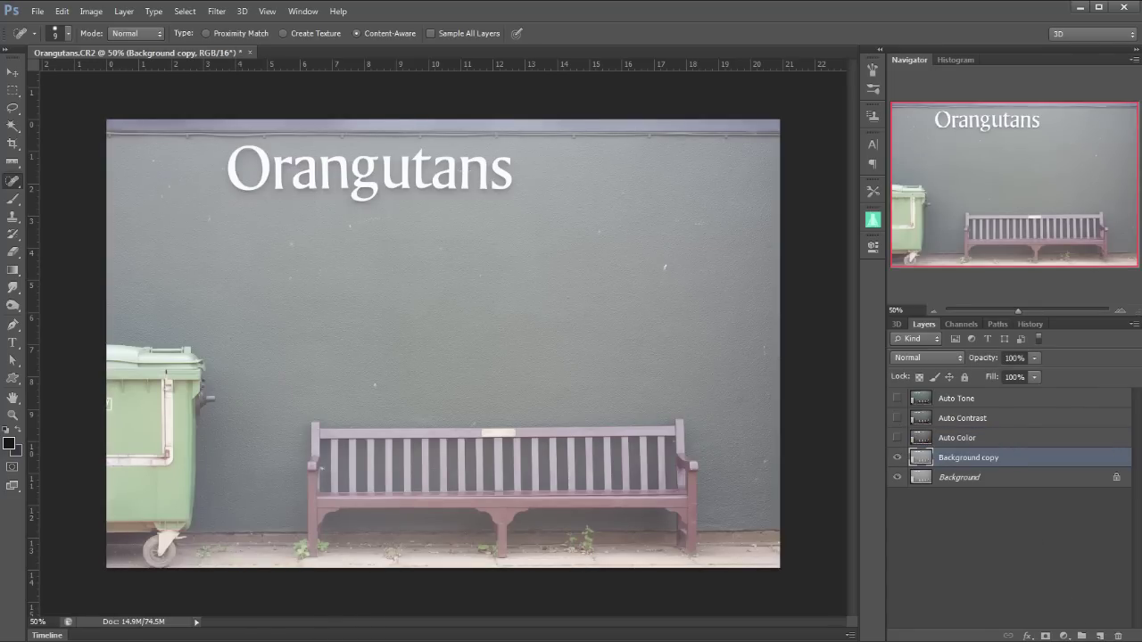
left_click(1063, 636)
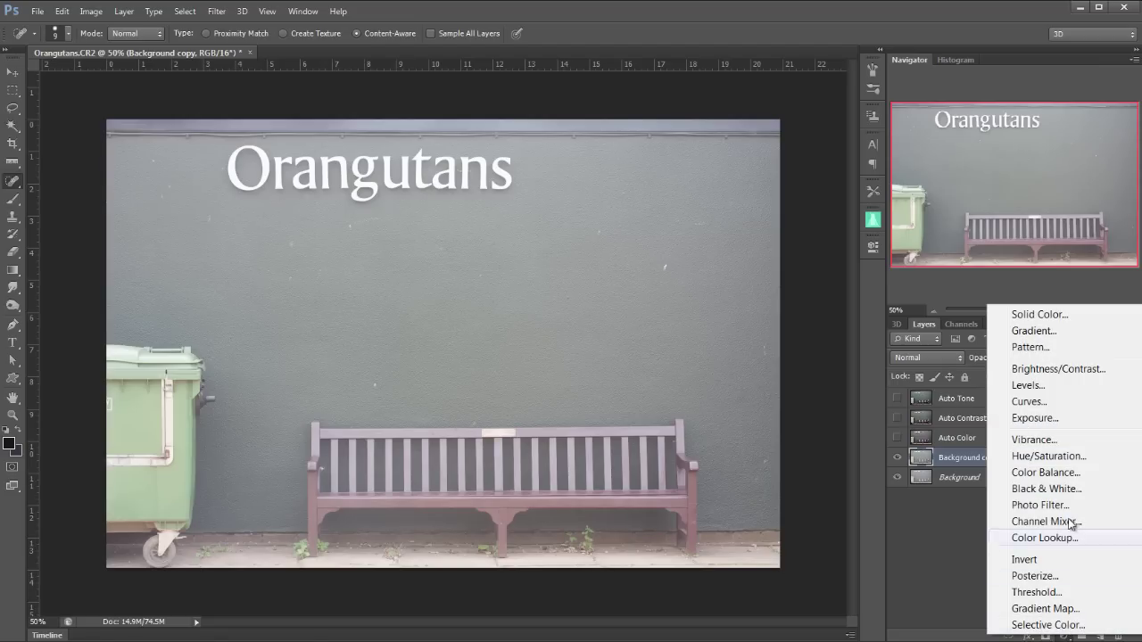
left_click(1061, 387)
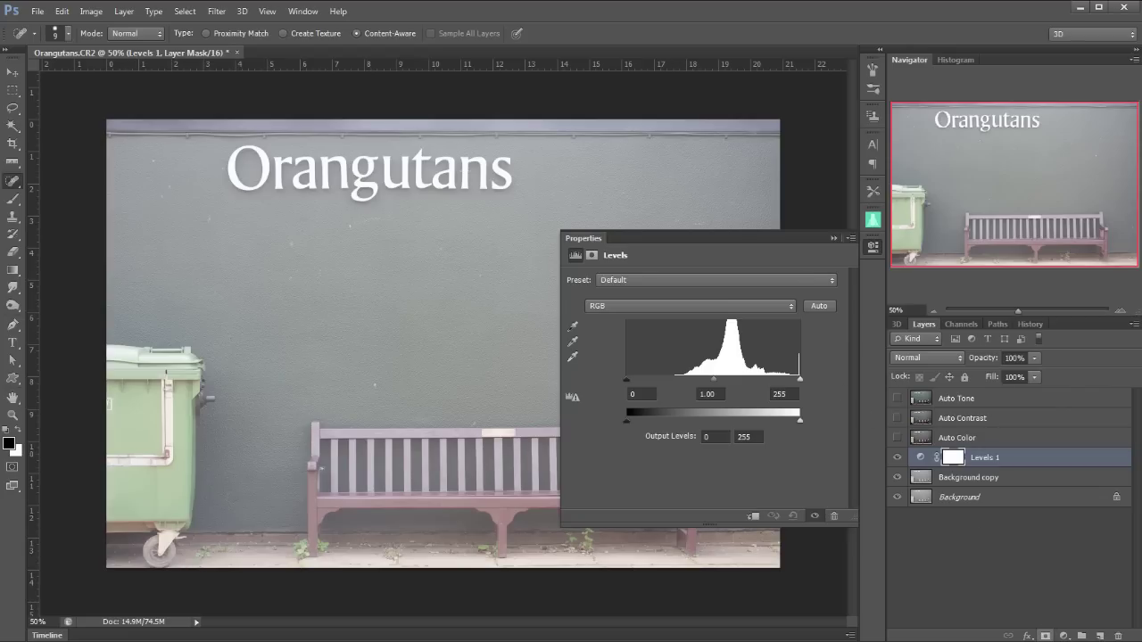
left_click(826, 309)
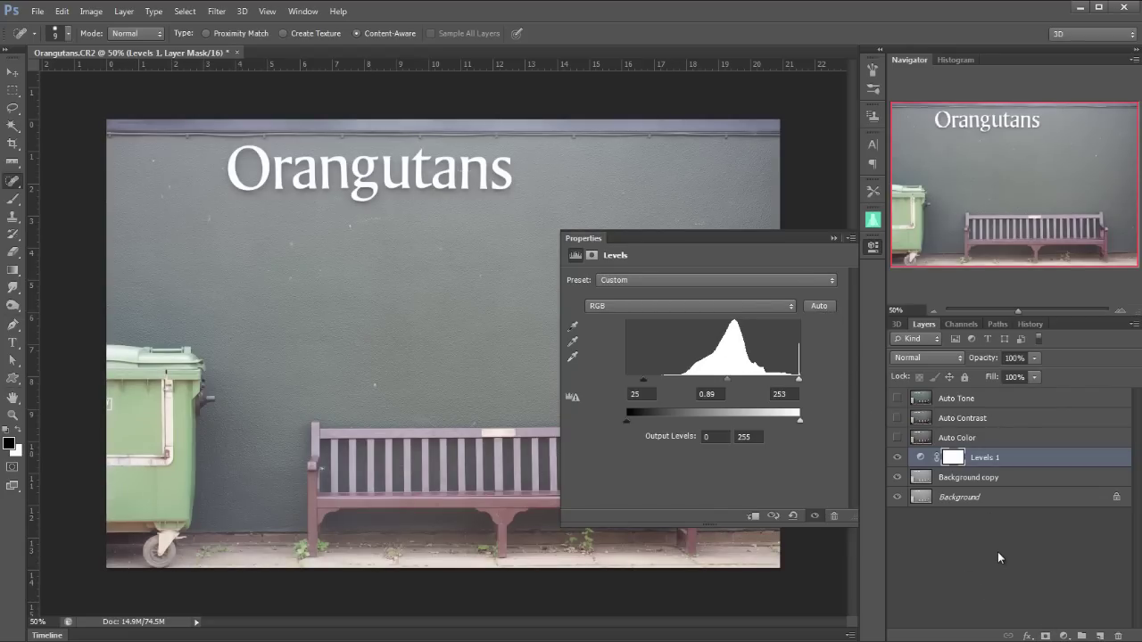
left_click(792, 516)
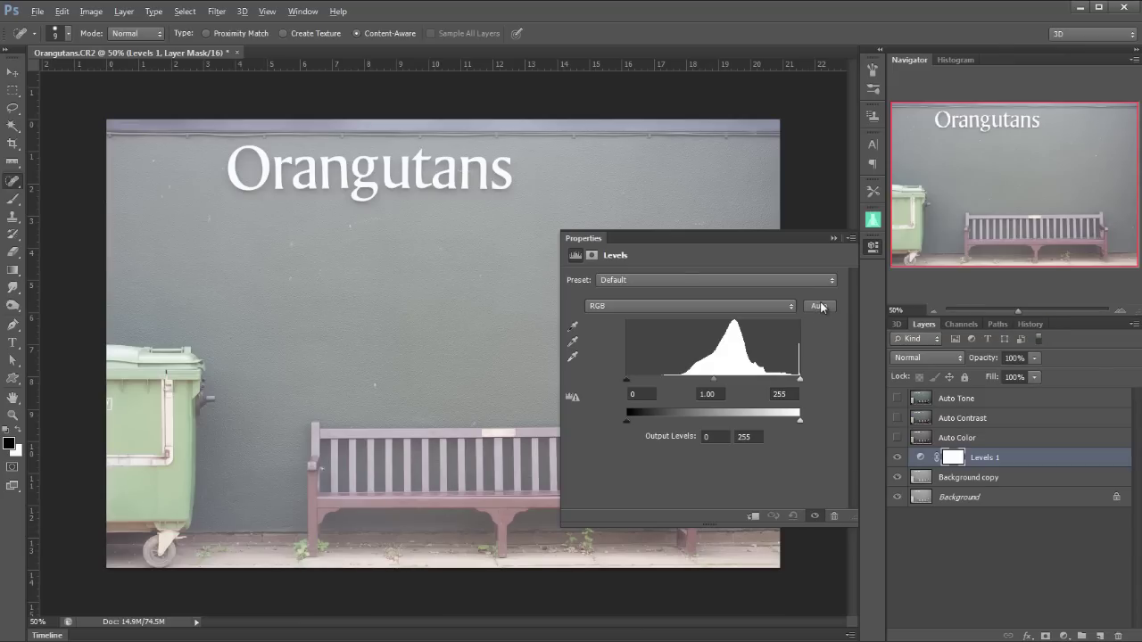
- Compare the auto-correction algorithms and apply Find Dark & Light Colors to Levels 1
left_click(815, 307, "alt")
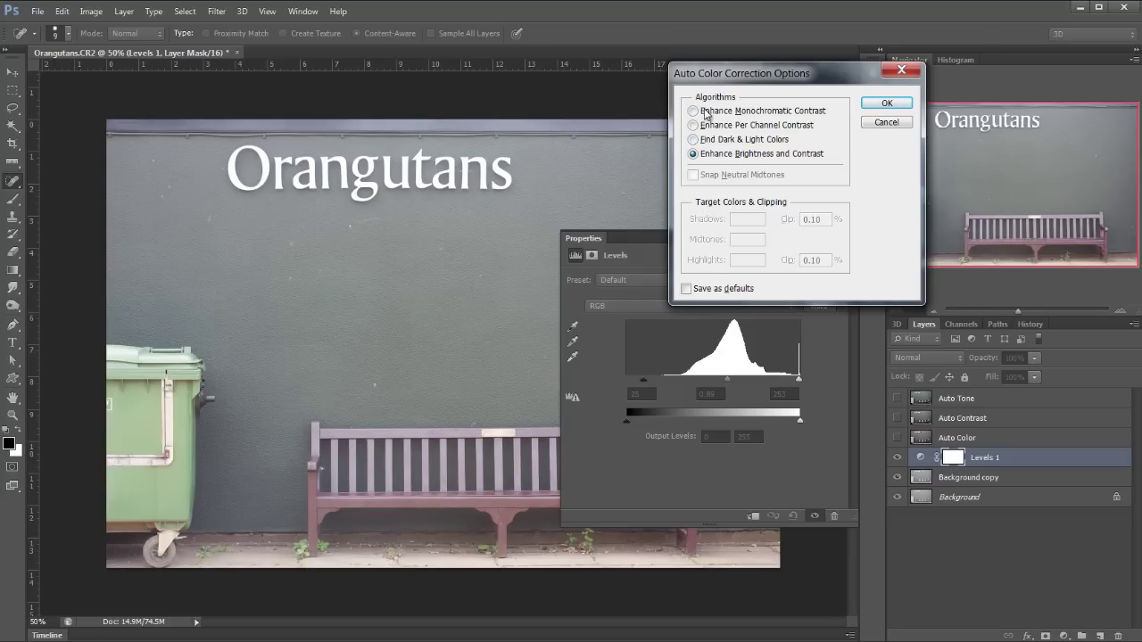
left_click(697, 112)
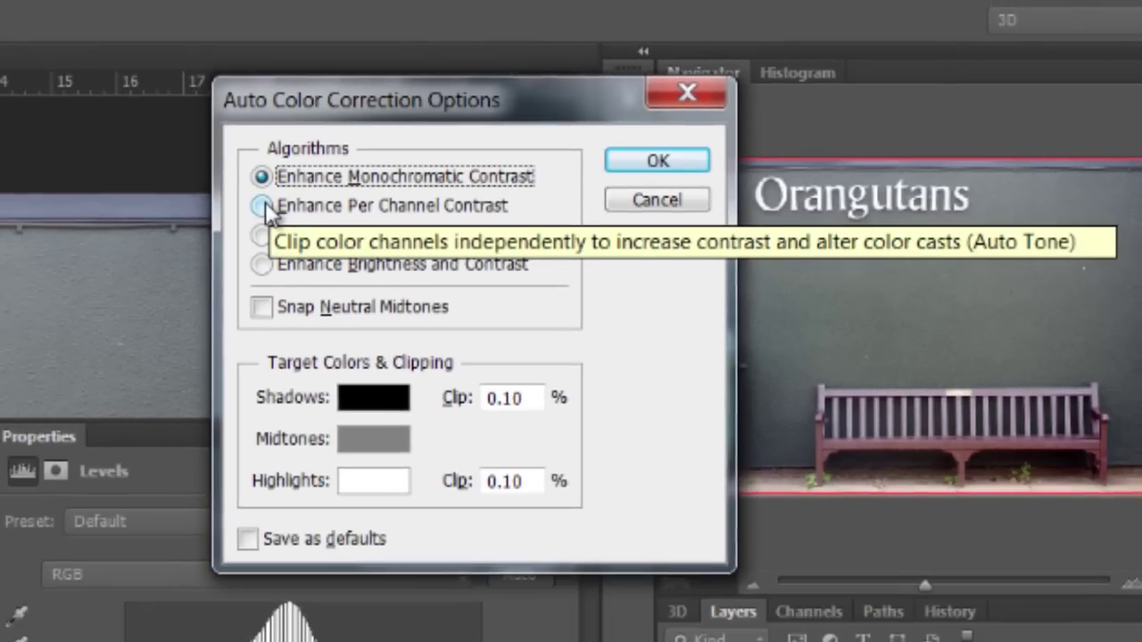
left_click(2, 260)
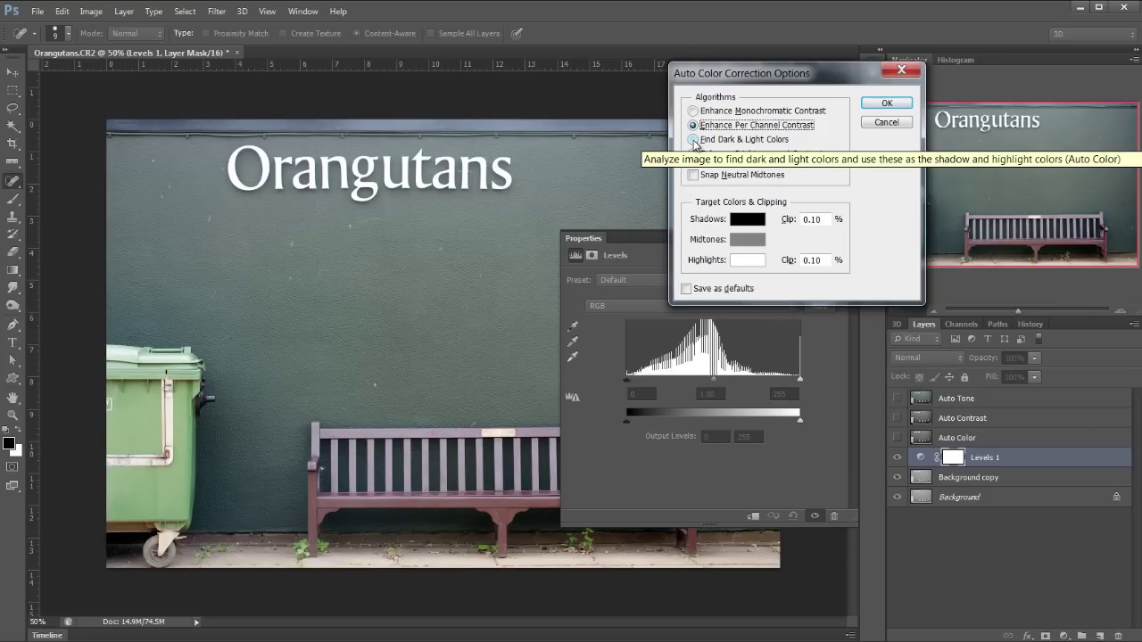
left_click(693, 140)
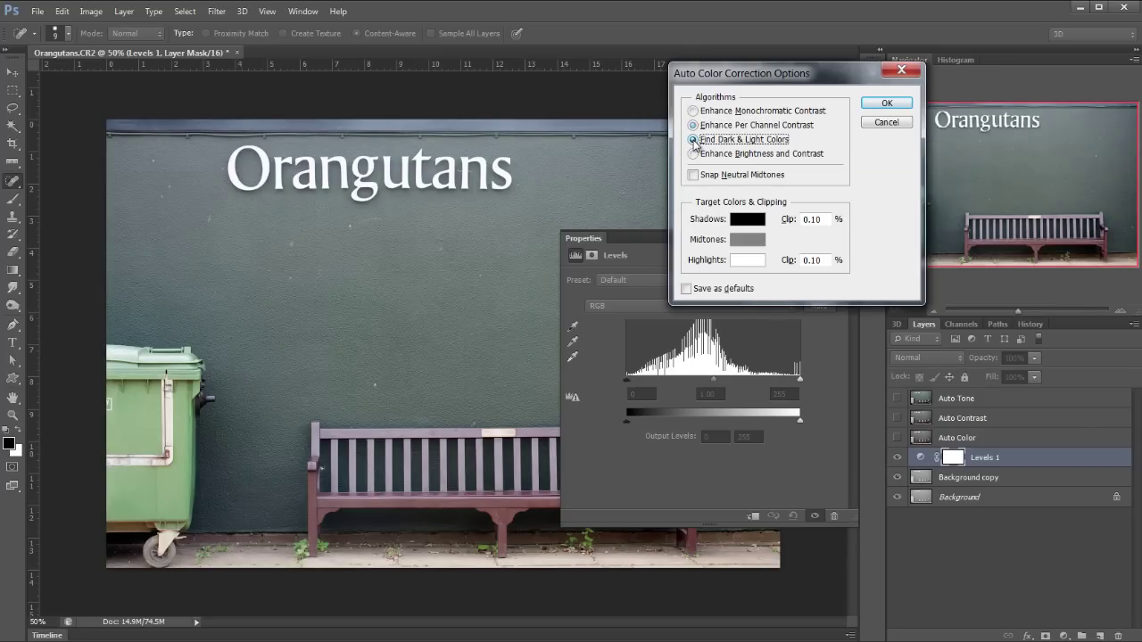
left_click(884, 104)
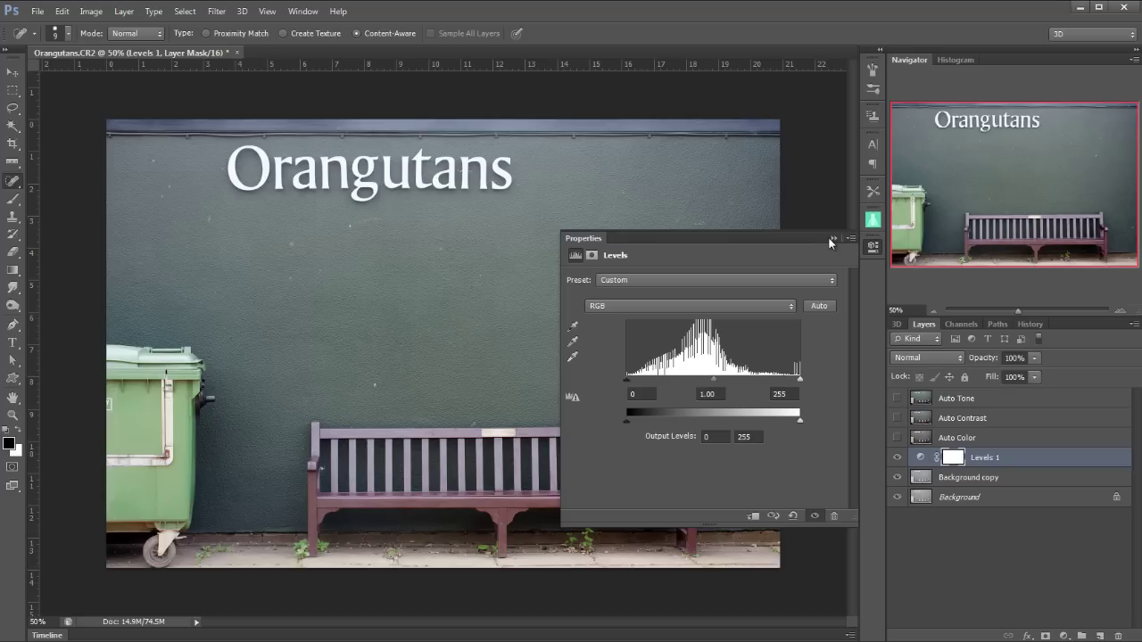
- Close the Levels properties, toggle Auto Color to compare, leave it hidden, and enlarge the brush
left_click(831, 239)
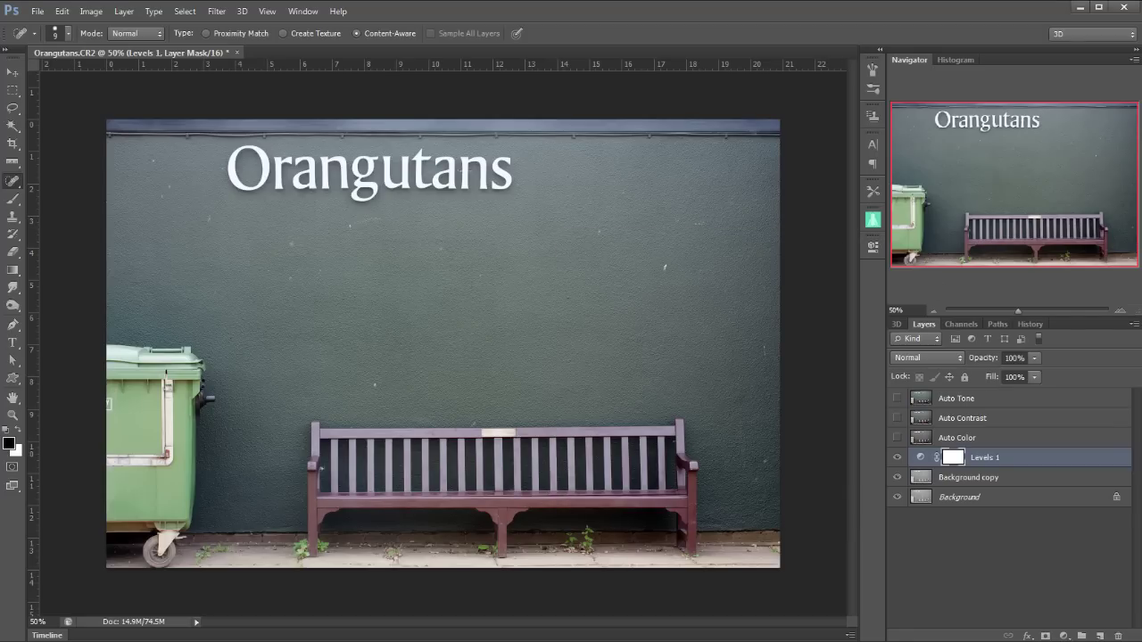
left_click(897, 438)
left_click(896, 438)
left_click(896, 438)
left_click(897, 438)
left_click(897, 438)
left_click(896, 438)
left_click(897, 439)
key("bracketright")
key("bracketright")
key("bracketright")
key("bracketright")
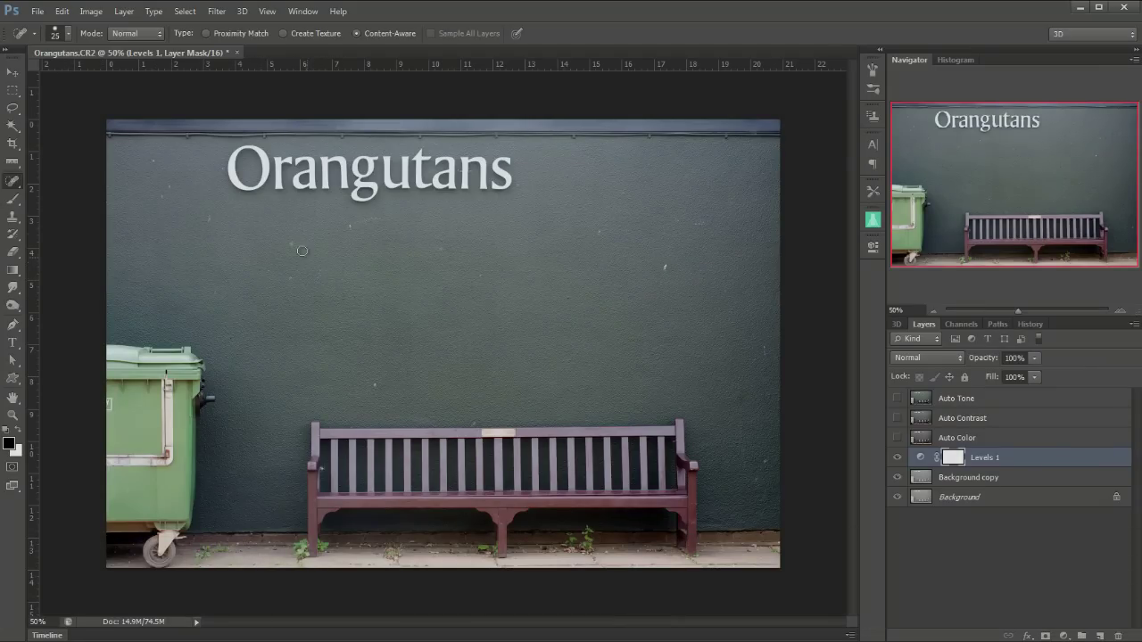